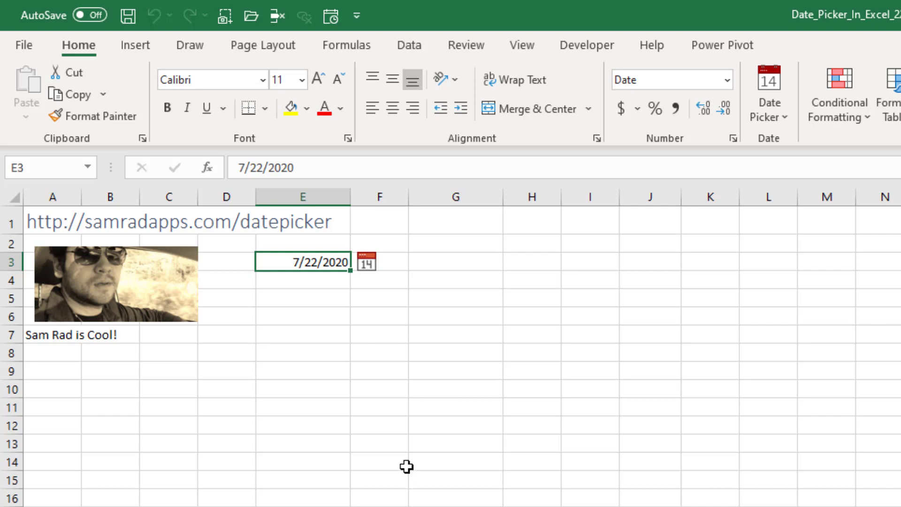
Step: Bring up Excel Options on the Advanced page and scroll through its settings
{"action": "left_click", "coordinate": [21, 46]}
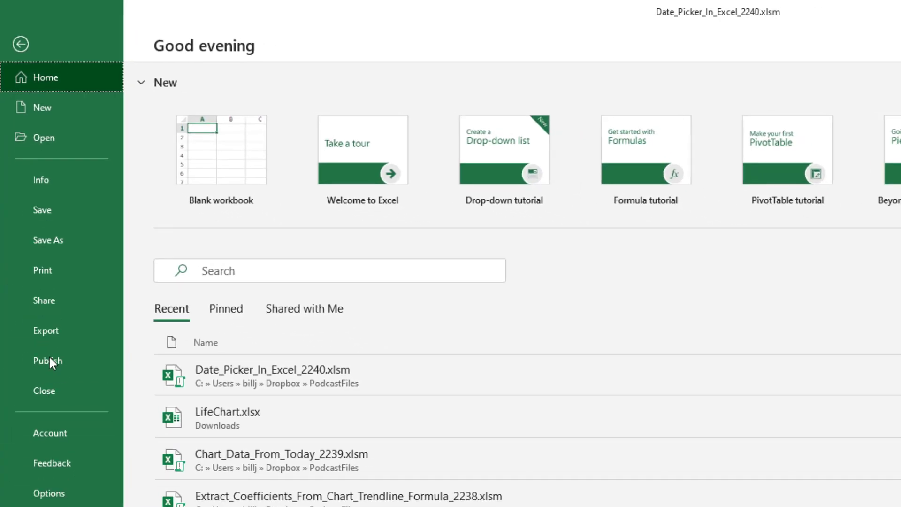
{"action": "left_click", "coordinate": [47, 479]}
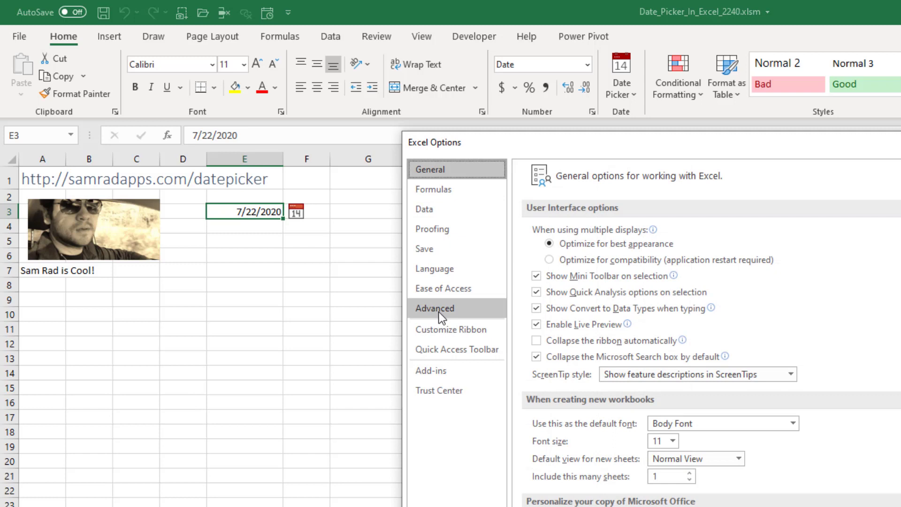
{"action": "left_click", "coordinate": [440, 307]}
{"action": "scroll", "coordinate": [704, 329], "scroll_direction": "down", "scroll_amount": 20}
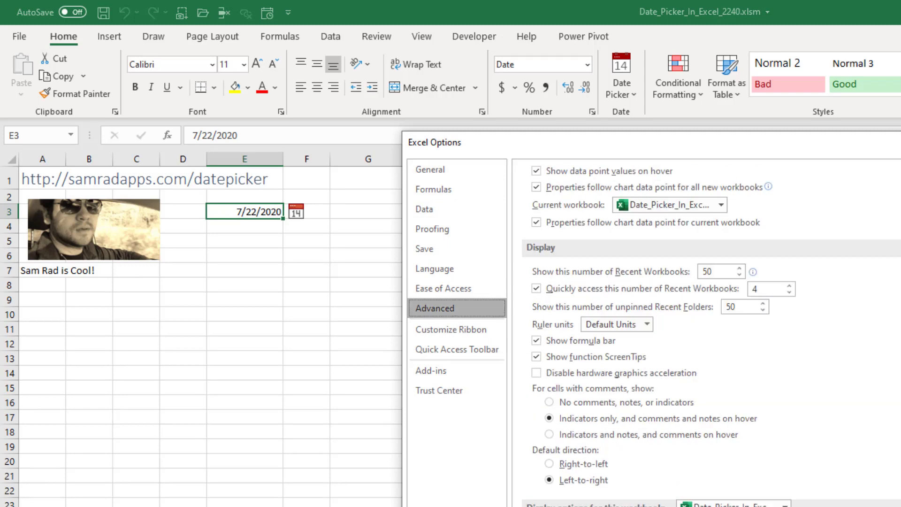
{"action": "scroll", "coordinate": [704, 328], "scroll_direction": "down", "scroll_amount": 2}
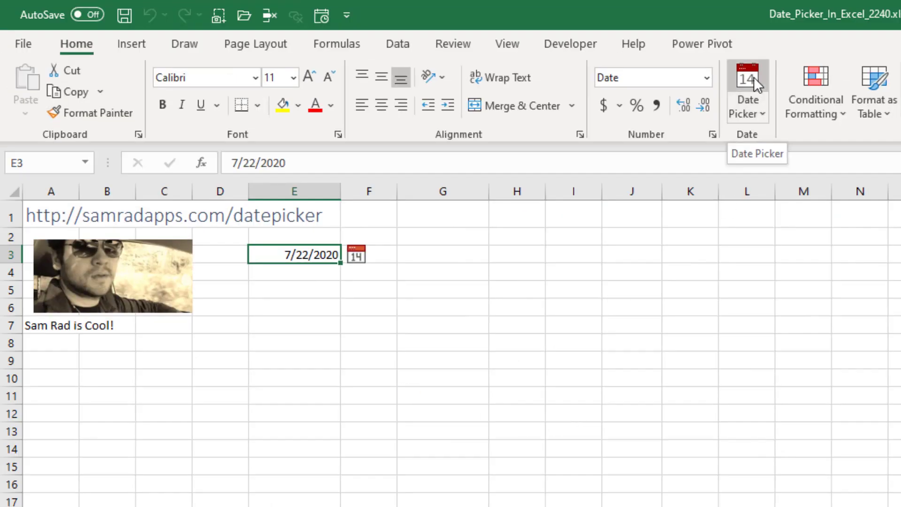
Step: Fill E4 with today's date 7/22/2020 using Ctrl+;
{"action": "left_click", "coordinate": [757, 113]}
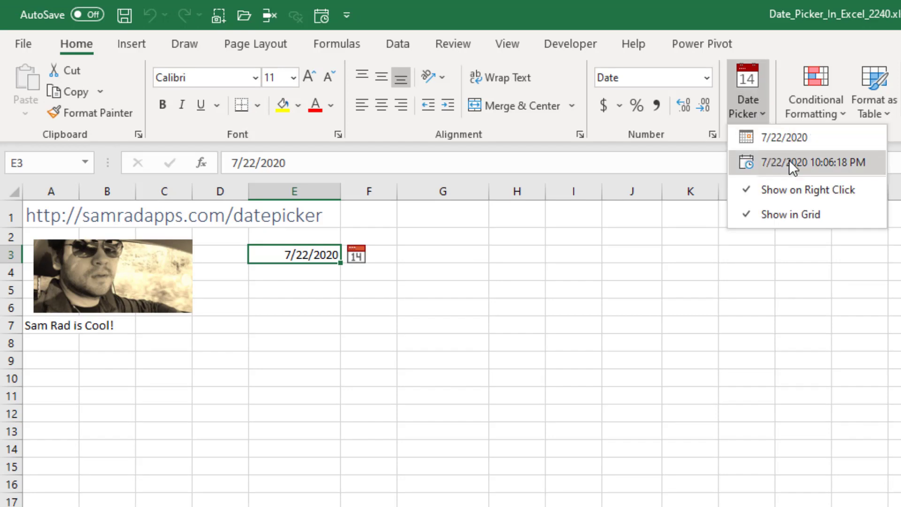
{"action": "left_click", "coordinate": [705, 10]}
{"action": "left_click", "coordinate": [292, 274]}
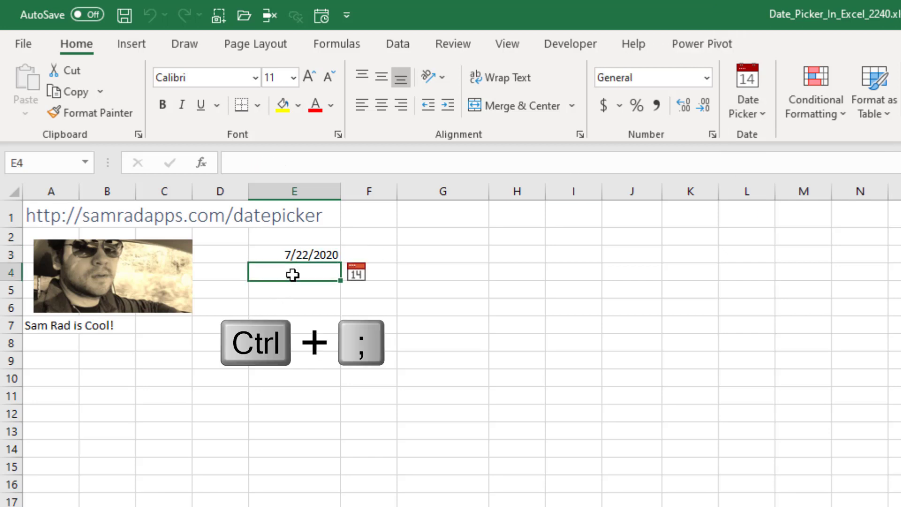
{"action": "key", "text": "ctrl+semicolon"}
{"action": "key", "text": "Return"}
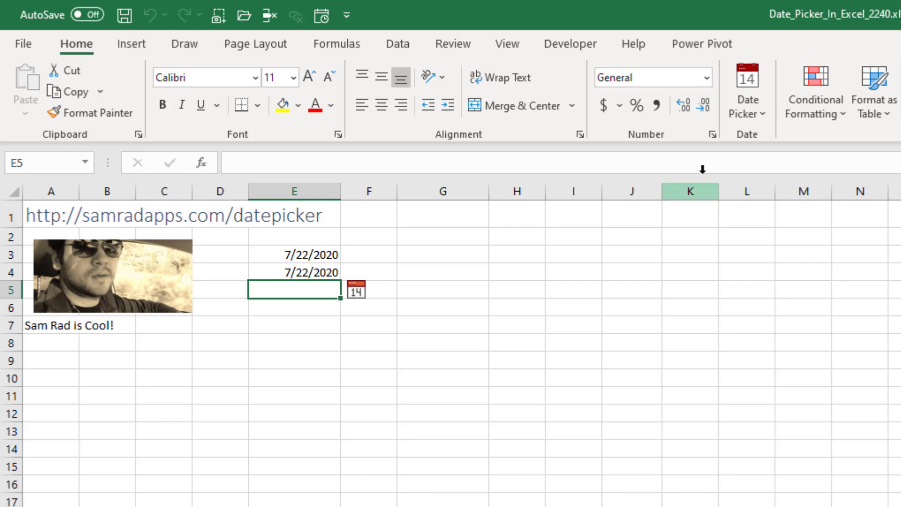
Step: Enter date-time 7/22/2020 22:06 in E5 via Date Picker and in E6 via shortcuts
{"action": "left_click", "coordinate": [758, 112]}
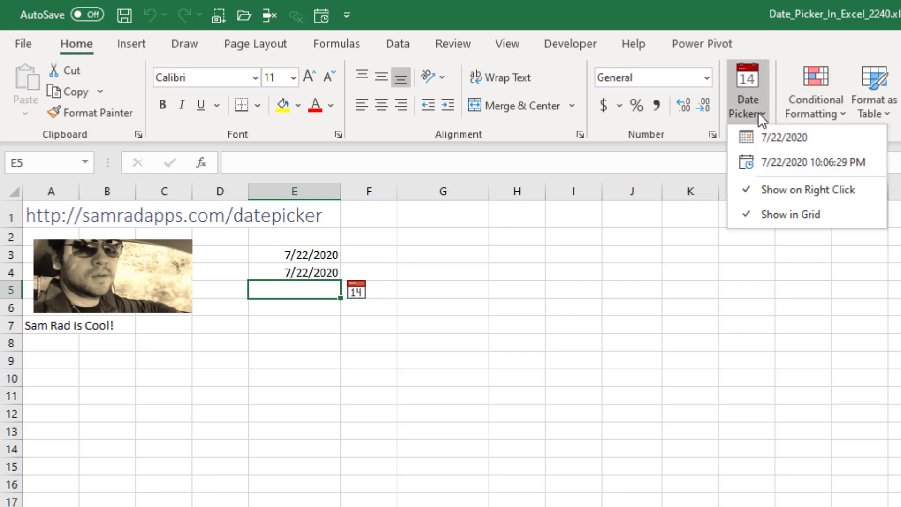
{"action": "left_click", "coordinate": [778, 159]}
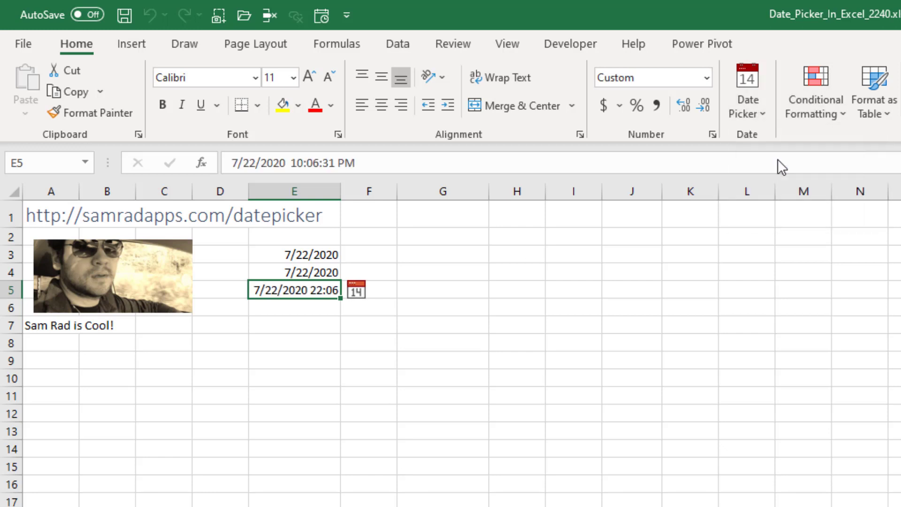
{"action": "left_click", "coordinate": [312, 308]}
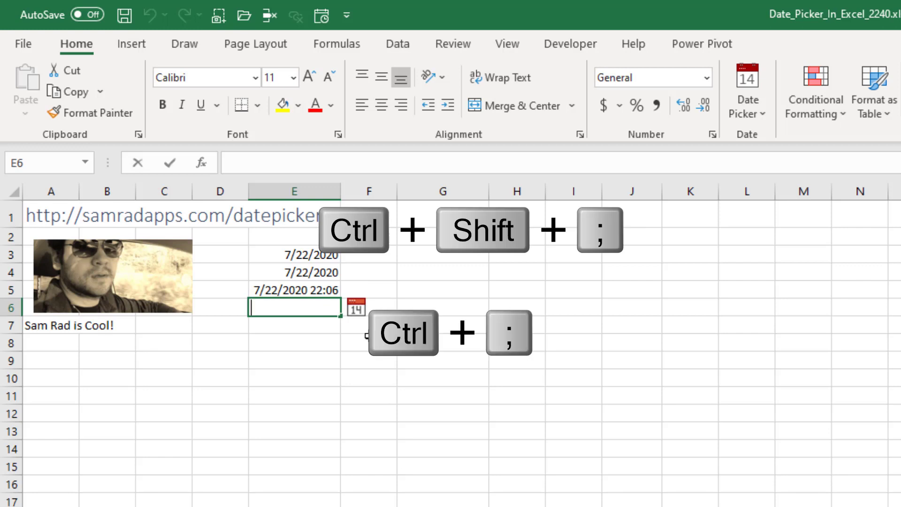
{"action": "key", "text": "ctrl+shift+semicolon"}
{"action": "key", "text": "ctrl+semicolon"}
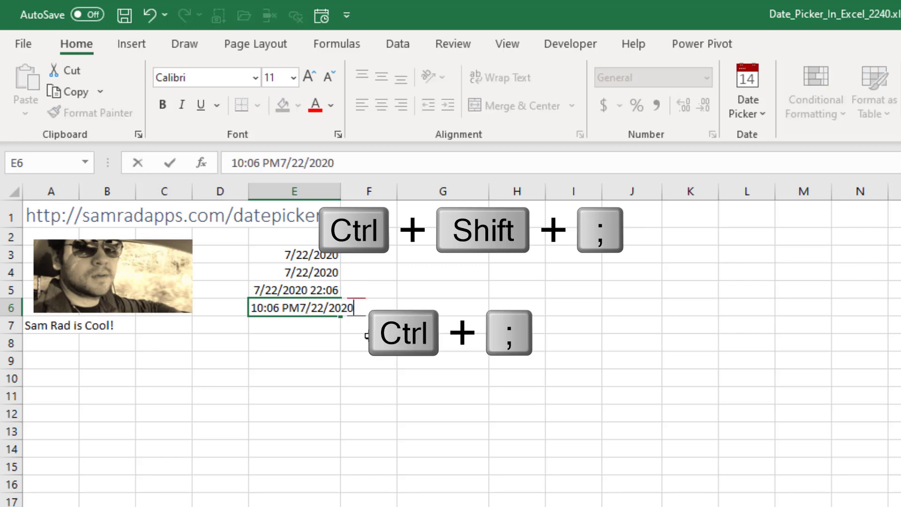
{"action": "key", "text": "Return"}
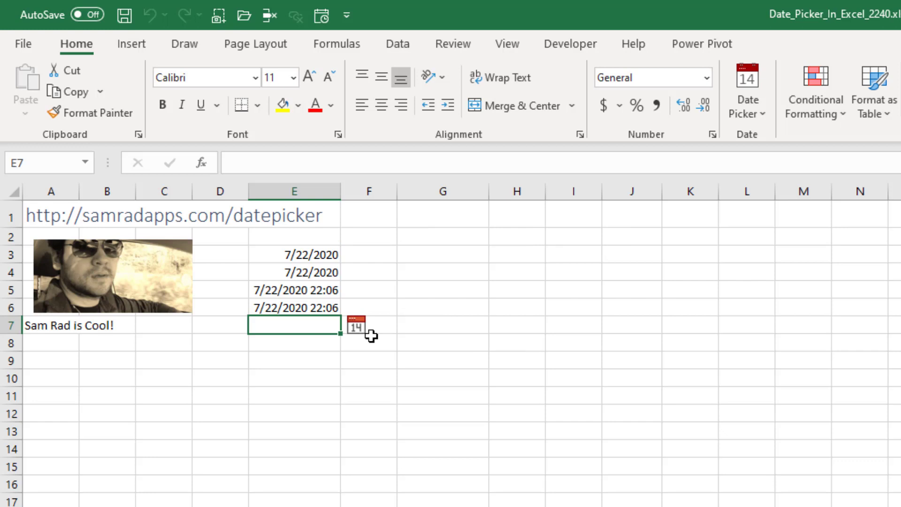
Step: Insert the current date-time 7/22/2020 22:06 into E7 with the Quick Access date-time icon
{"action": "left_click", "coordinate": [753, 117]}
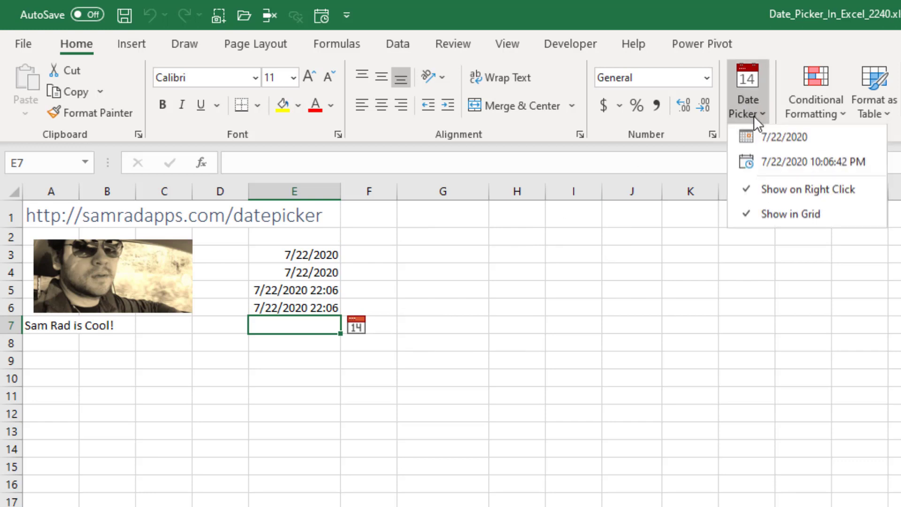
{"action": "right_click", "coordinate": [779, 163]}
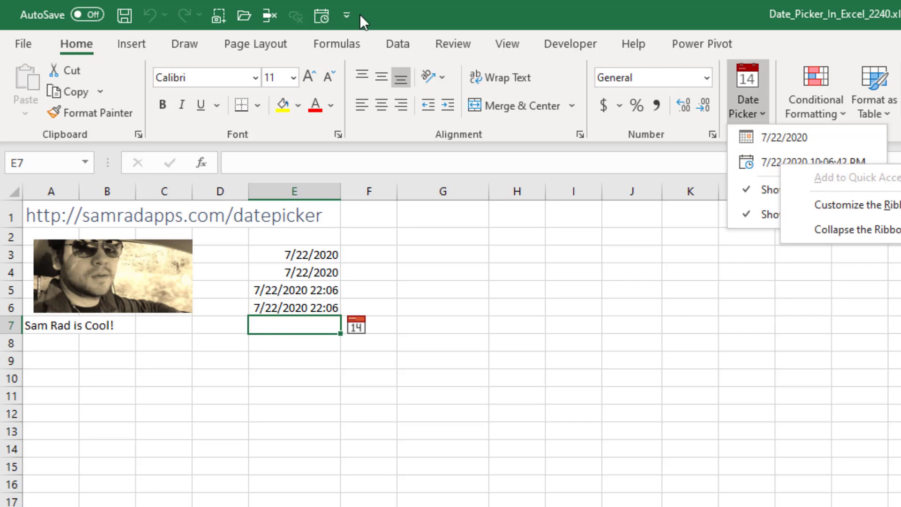
{"action": "left_click", "coordinate": [376, 13]}
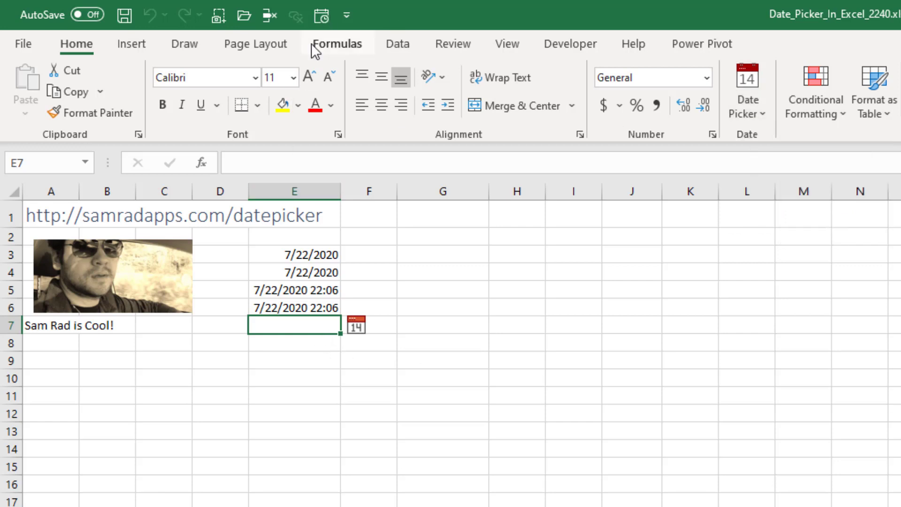
{"action": "left_click", "coordinate": [320, 16]}
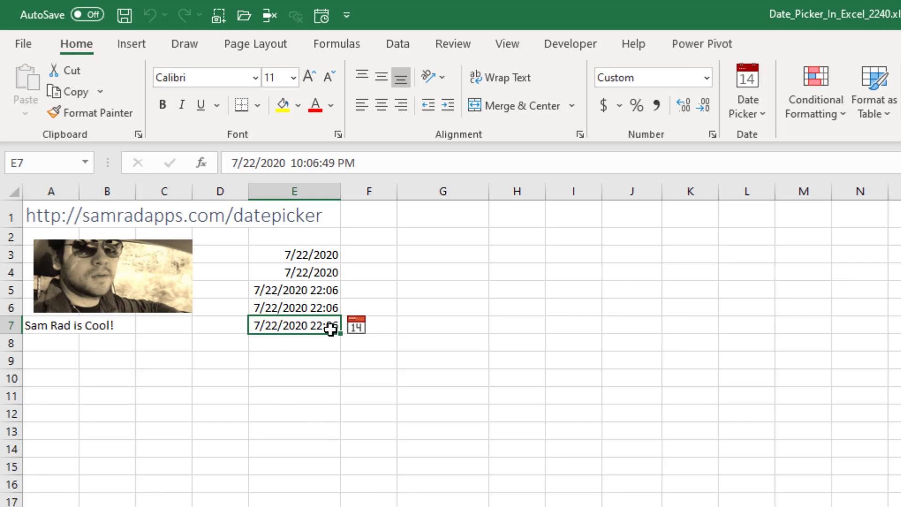
{"action": "left_click", "coordinate": [300, 345]}
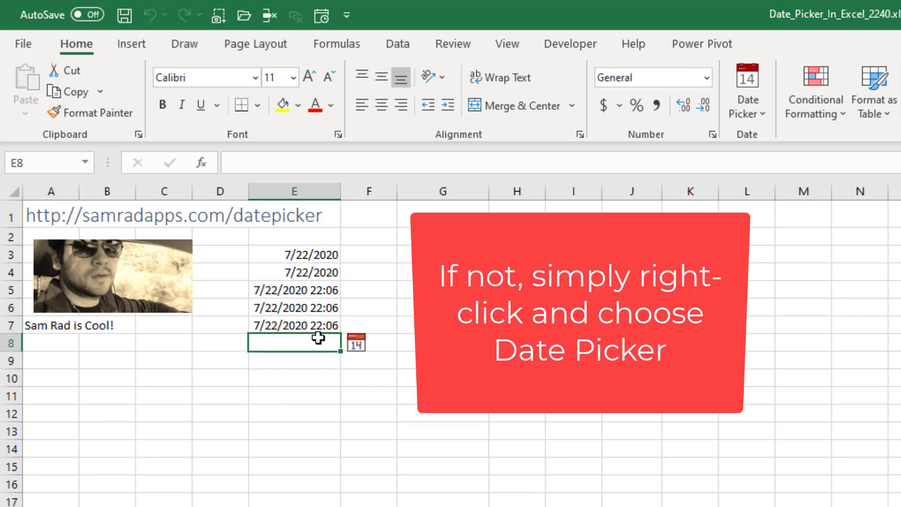
Step: Pick August 7, 2020 from E8's calendar
{"action": "left_click", "coordinate": [356, 344]}
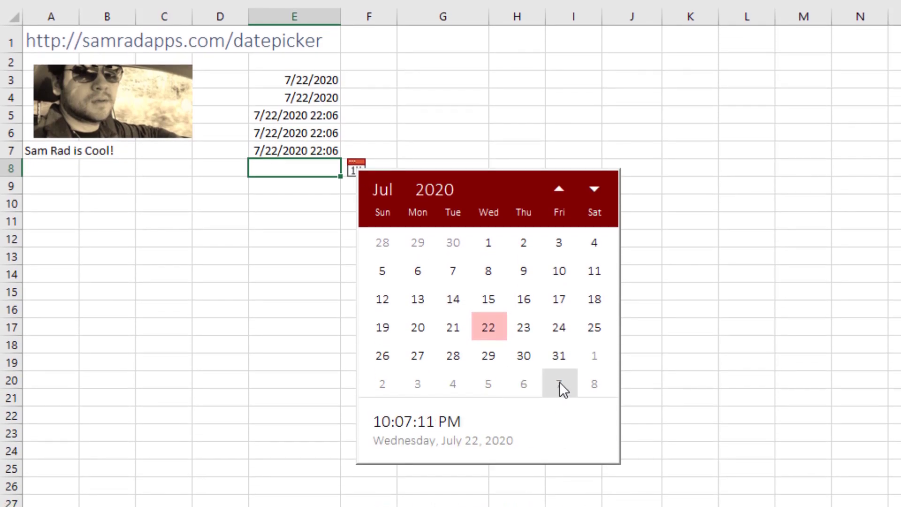
{"action": "left_click", "coordinate": [559, 383]}
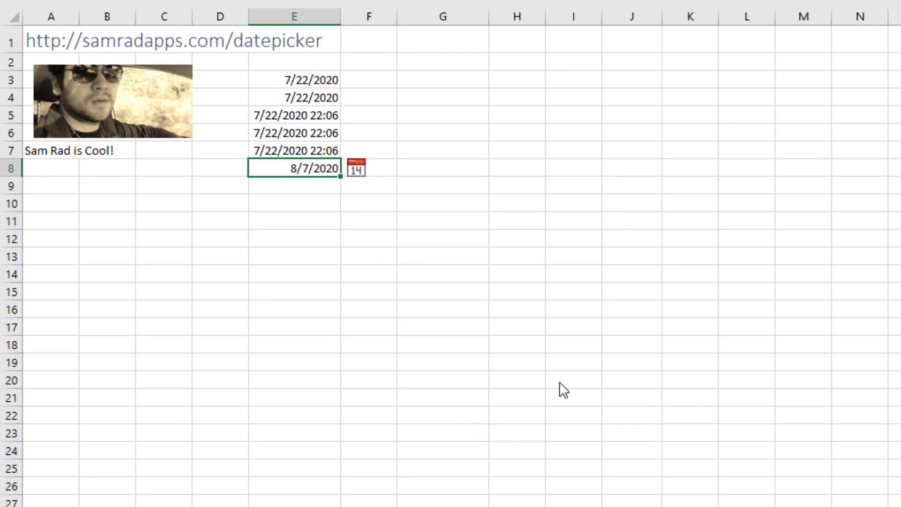
{"action": "left_click", "coordinate": [314, 185]}
Step: Jump E9's calendar forward to the year 2043 through the year grid
{"action": "left_click", "coordinate": [357, 187]}
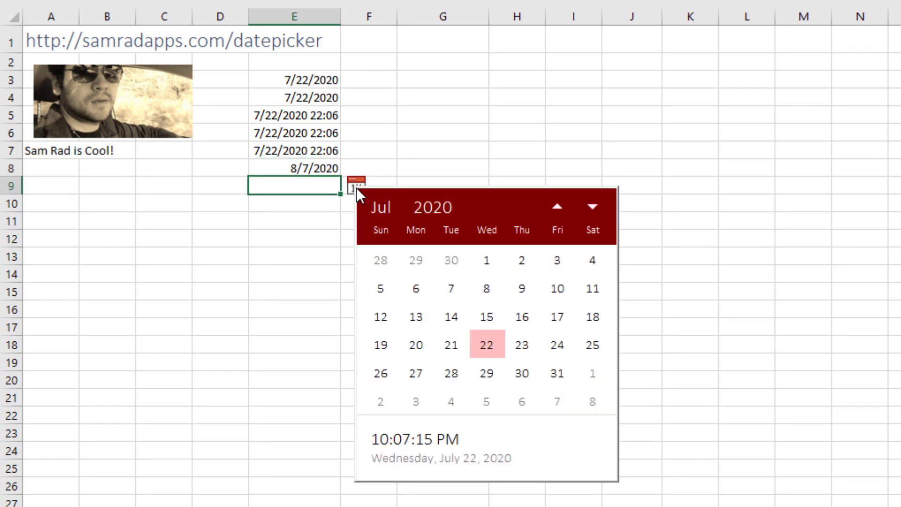
{"action": "left_click", "coordinate": [443, 208]}
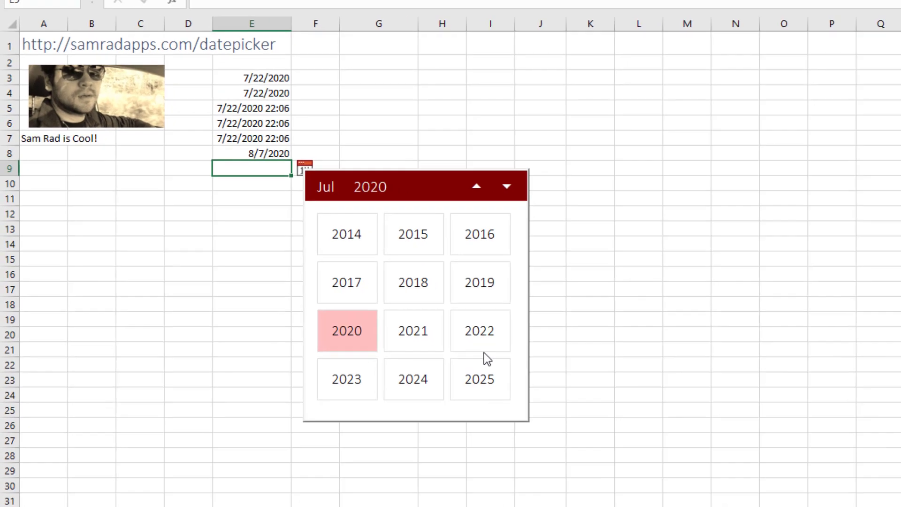
{"action": "left_click", "coordinate": [506, 187]}
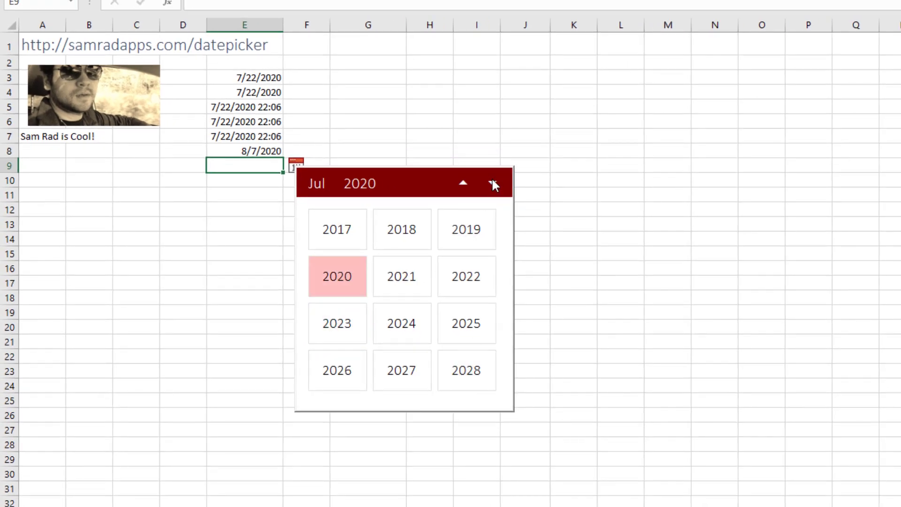
{"action": "left_click", "coordinate": [492, 183]}
{"action": "left_click", "coordinate": [492, 183]}
{"action": "left_click", "coordinate": [492, 183]}
{"action": "left_click", "coordinate": [492, 182]}
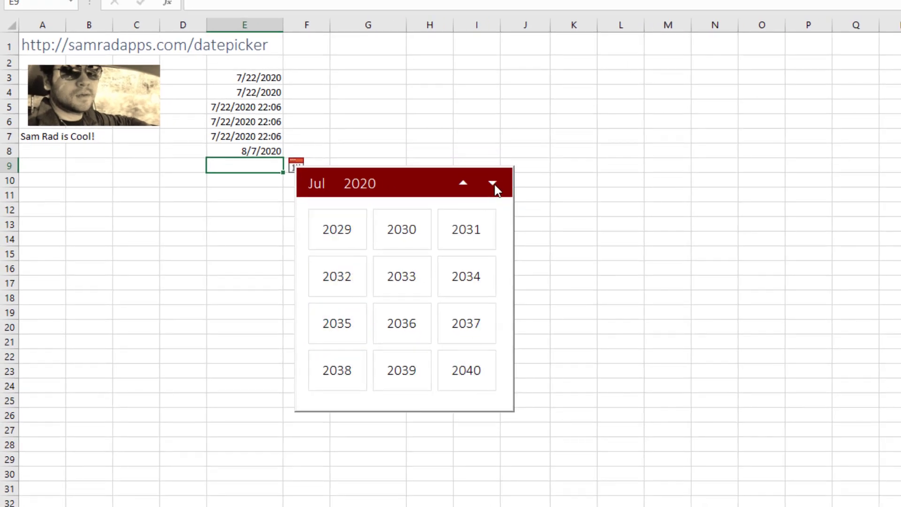
{"action": "left_click", "coordinate": [492, 183]}
{"action": "left_click", "coordinate": [467, 370]}
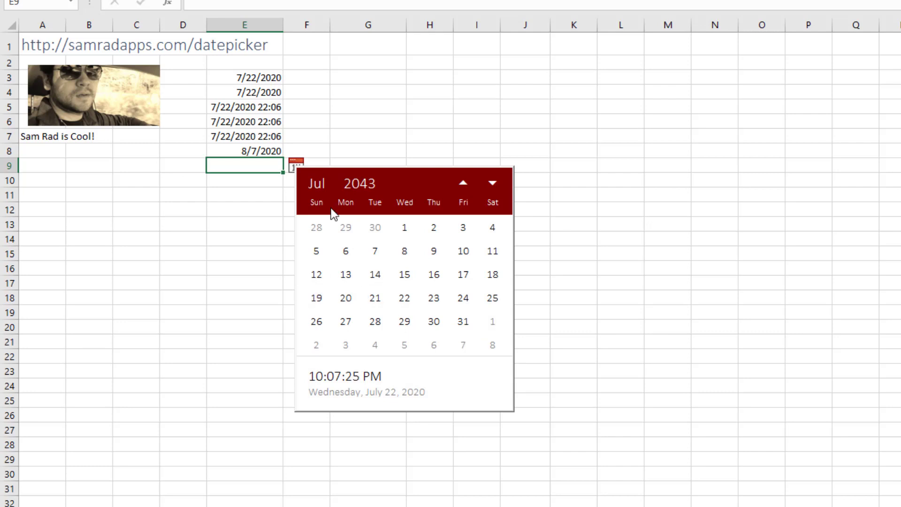
Step: Set E9 to December 24, 2043, correcting an initial pick of the 29th
{"action": "left_click", "coordinate": [320, 190]}
{"action": "left_click", "coordinate": [463, 369]}
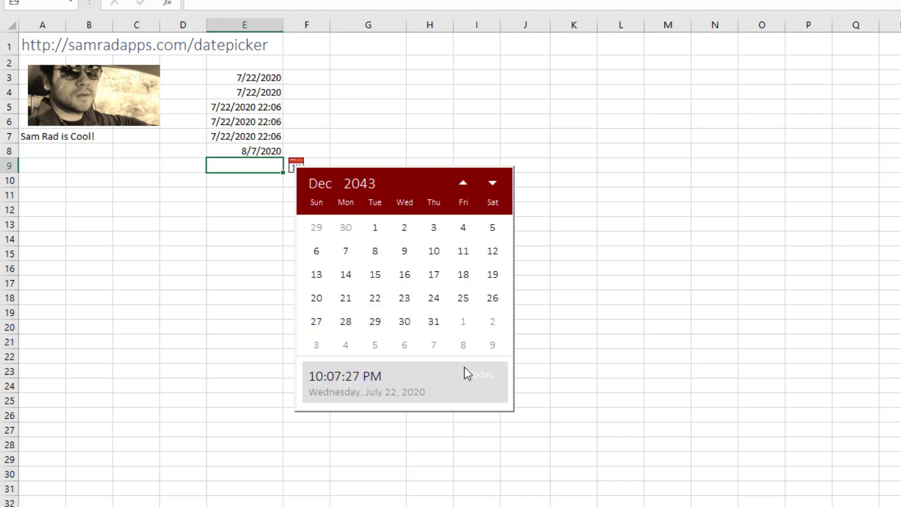
{"action": "left_click", "coordinate": [374, 322]}
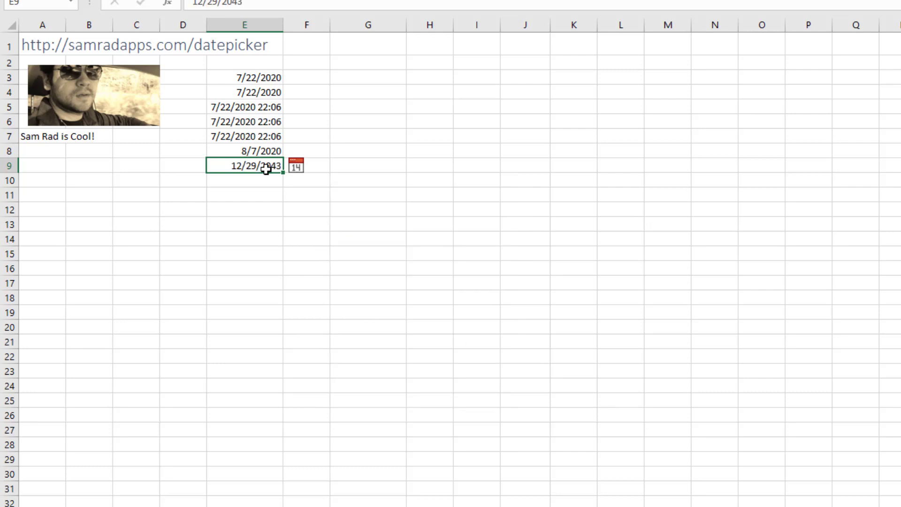
{"action": "left_click", "coordinate": [253, 96]}
{"action": "left_click", "coordinate": [247, 167]}
{"action": "left_click", "coordinate": [296, 167]}
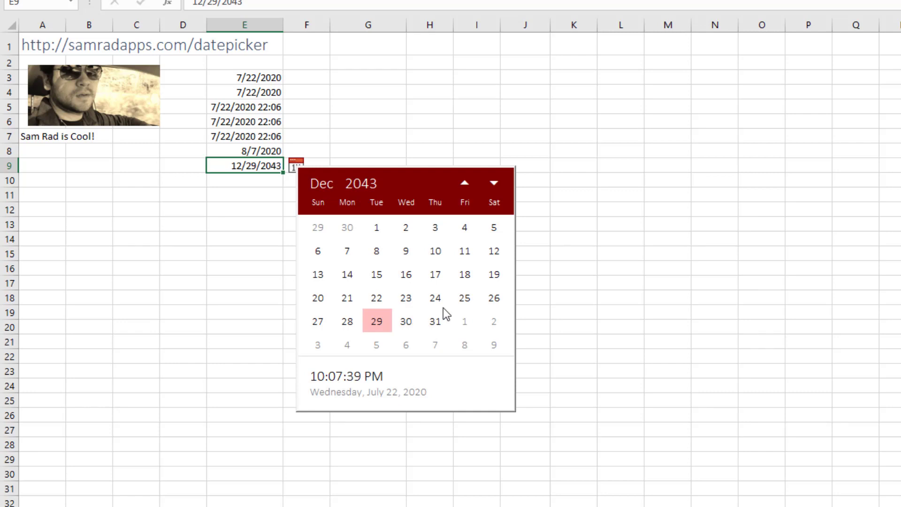
{"action": "left_click", "coordinate": [435, 299]}
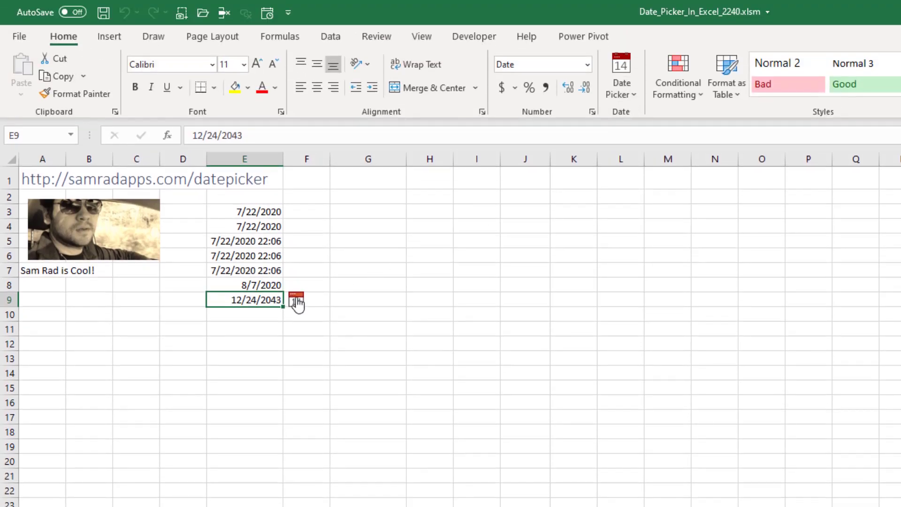
Step: Insert today's date 7/22/2020 into E10 from the calendar's today footer
{"action": "left_click", "coordinate": [267, 312]}
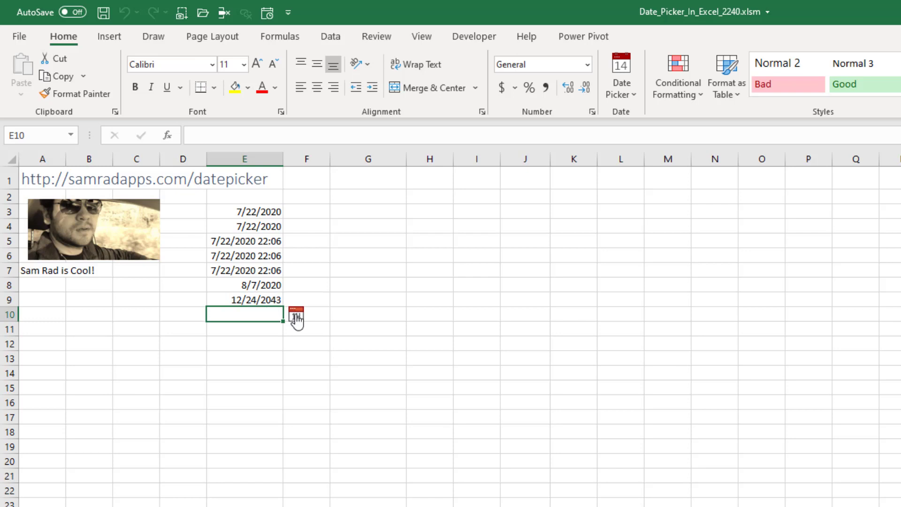
{"action": "left_click", "coordinate": [296, 317]}
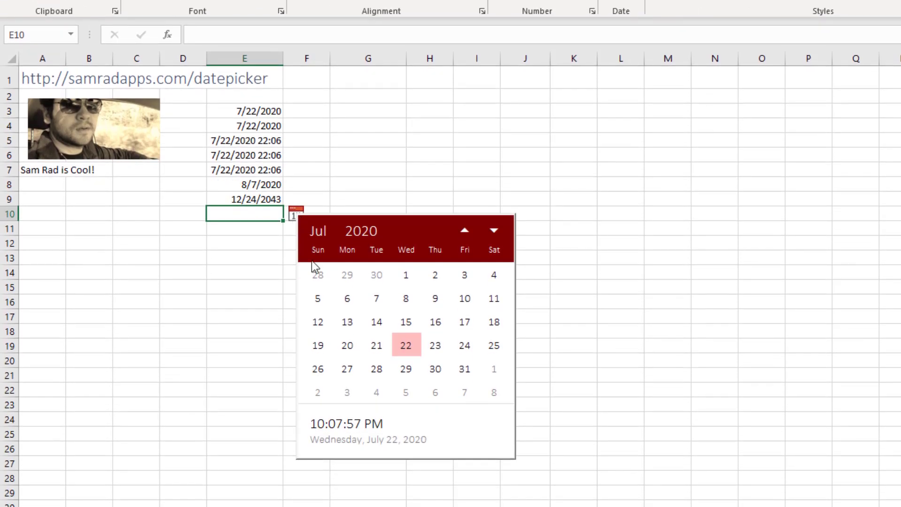
{"action": "left_click", "coordinate": [350, 426]}
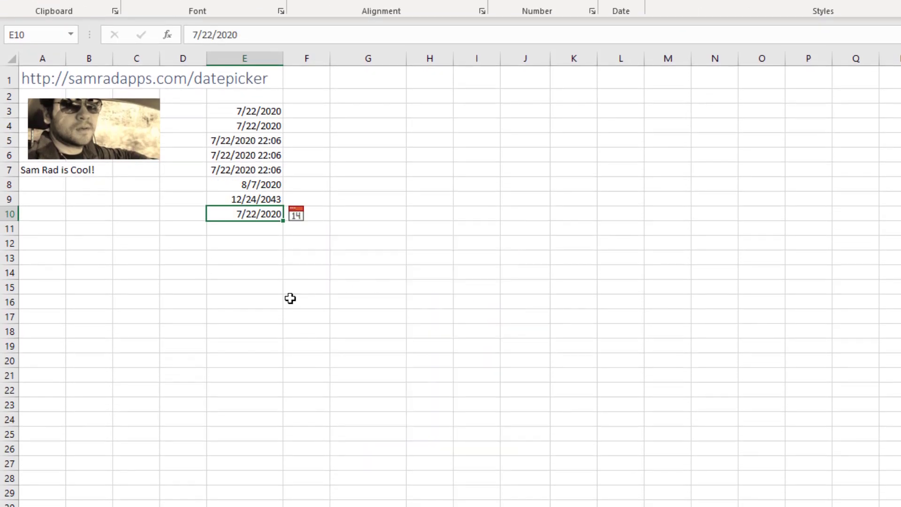
Step: Insert the current date-time 7/22/2020 22:08 into E11
{"action": "left_click", "coordinate": [262, 229]}
{"action": "left_click", "coordinate": [293, 230]}
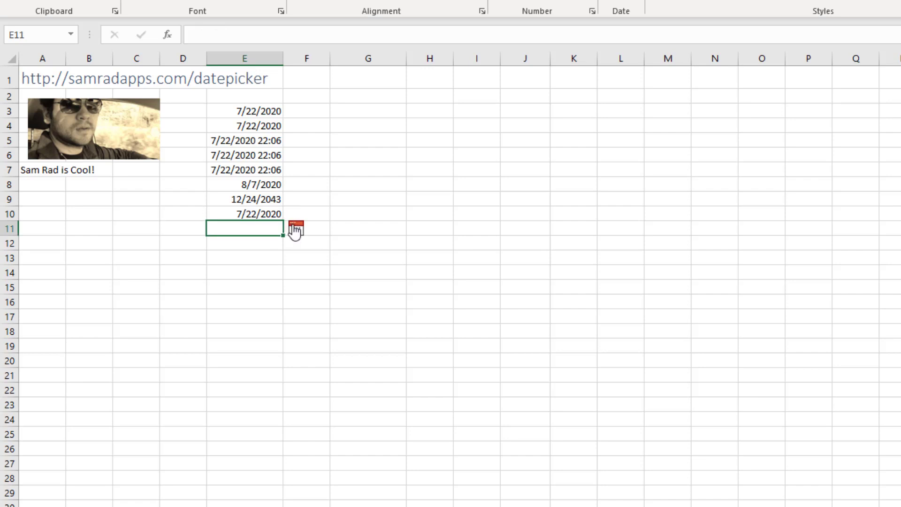
{"action": "left_click", "coordinate": [388, 441]}
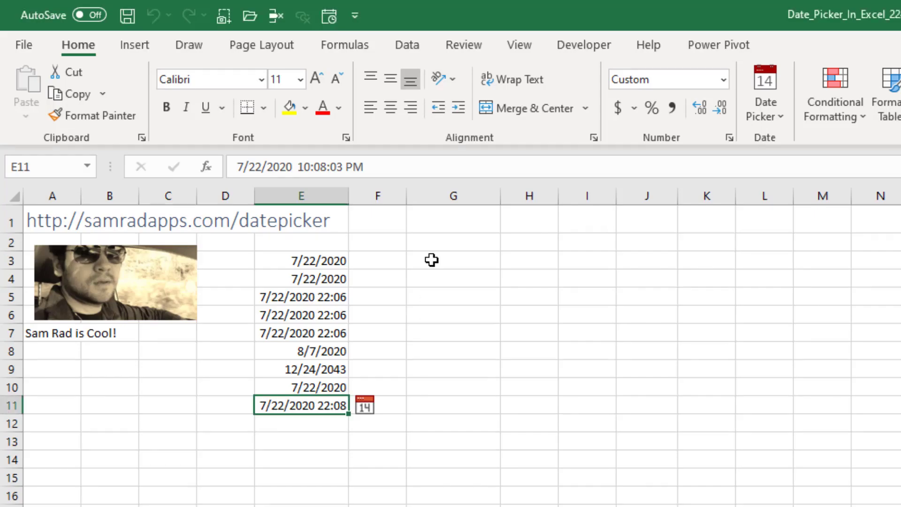
Step: Reveal E11's time, then enter July 28, 2020 in G3 via the right-click Date Picker
{"action": "key", "text": "F2"}
{"action": "left_click", "coordinate": [433, 261]}
{"action": "right_click", "coordinate": [432, 260]}
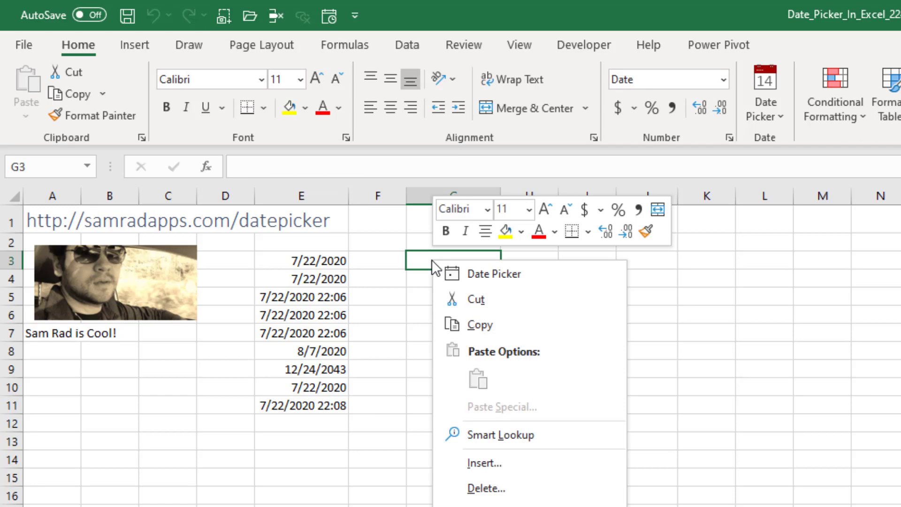
{"action": "left_click", "coordinate": [481, 273]}
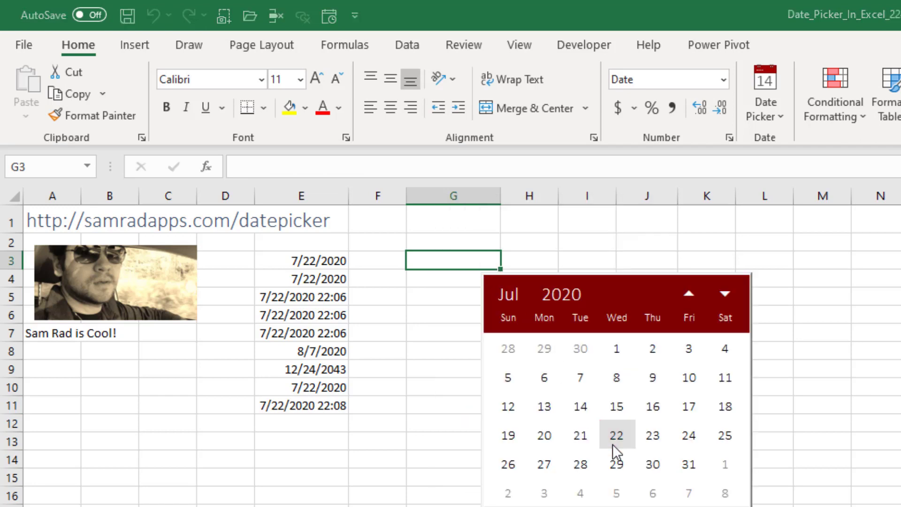
{"action": "left_click", "coordinate": [584, 463]}
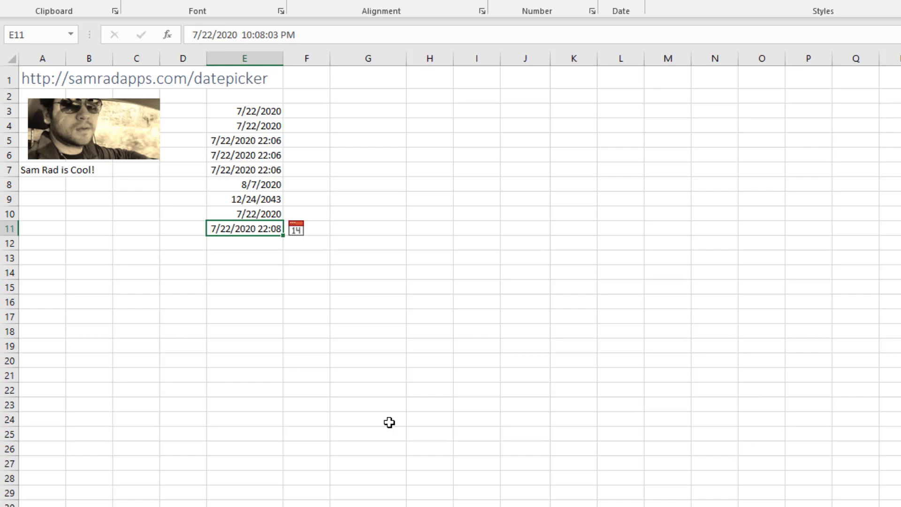